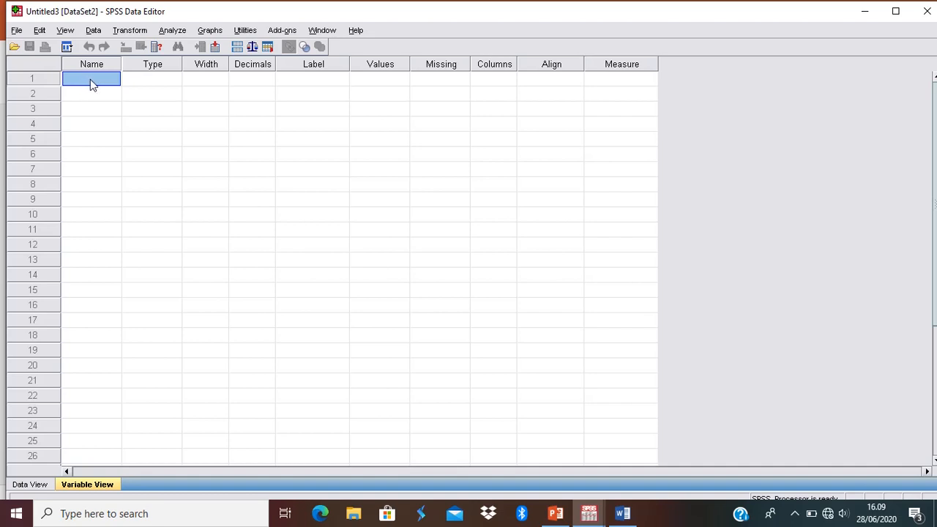
Define two variables named peringkat and perlakuan in the first two rows
{"action": "type", "text": "peringkat"}
{"action": "key", "text": "Return"}
{"action": "type", "text": "perlakuan"}
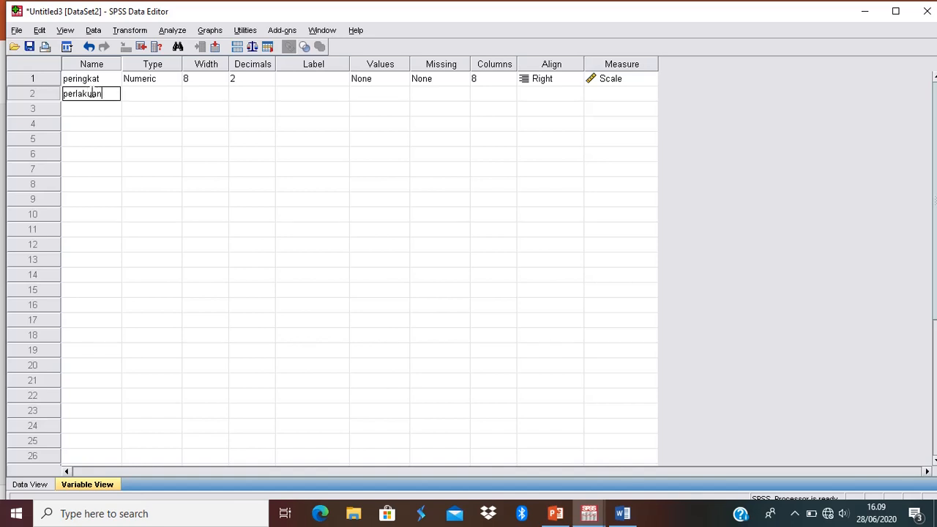
Set the decimals of both peringkat and perlakuan to 0
{"action": "left_click", "coordinate": [261, 78]}
{"action": "left_click", "coordinate": [269, 82]}
{"action": "left_click", "coordinate": [269, 82]}
{"action": "left_click", "coordinate": [269, 94]}
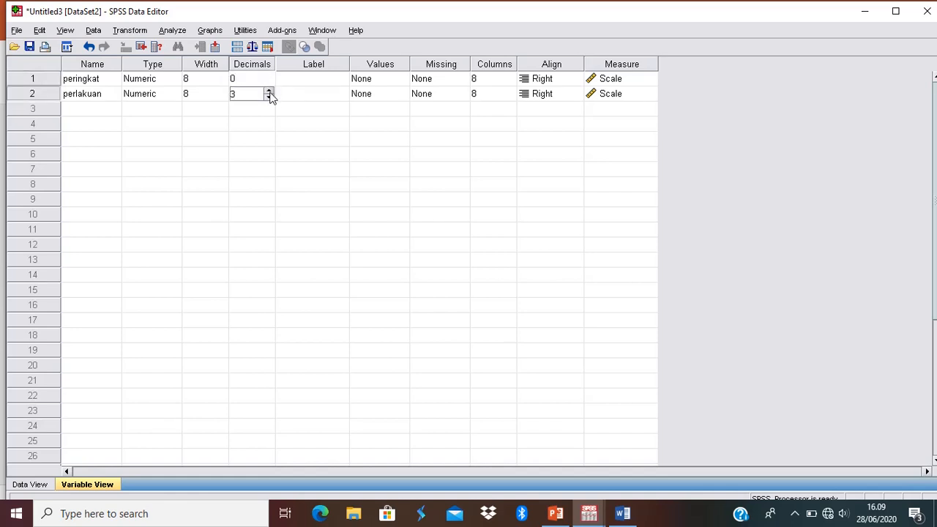
{"action": "left_click", "coordinate": [269, 98]}
{"action": "left_click", "coordinate": [269, 97]}
Label the peringkat variable "peringakt anak" and the perlakuan variable "perlakuan yang terima anak"
{"action": "left_click", "coordinate": [328, 79]}
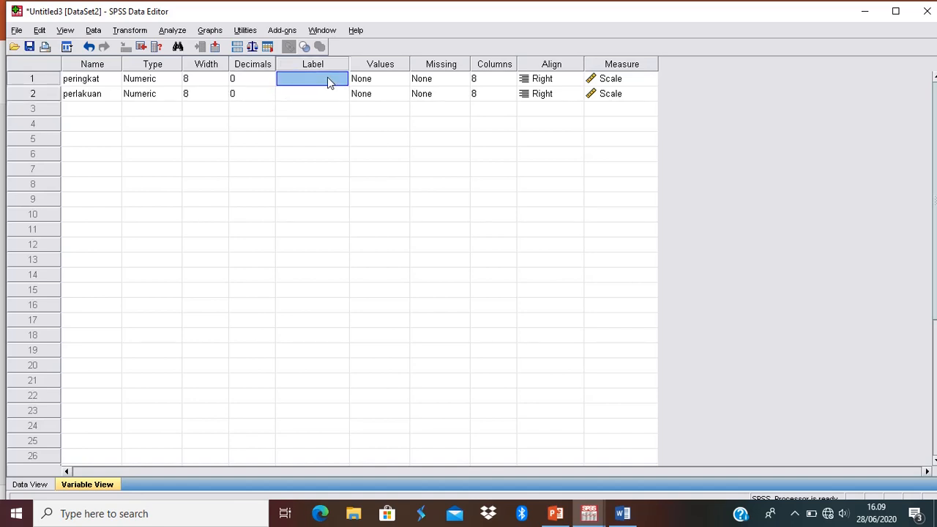
{"action": "type", "text": "per"}
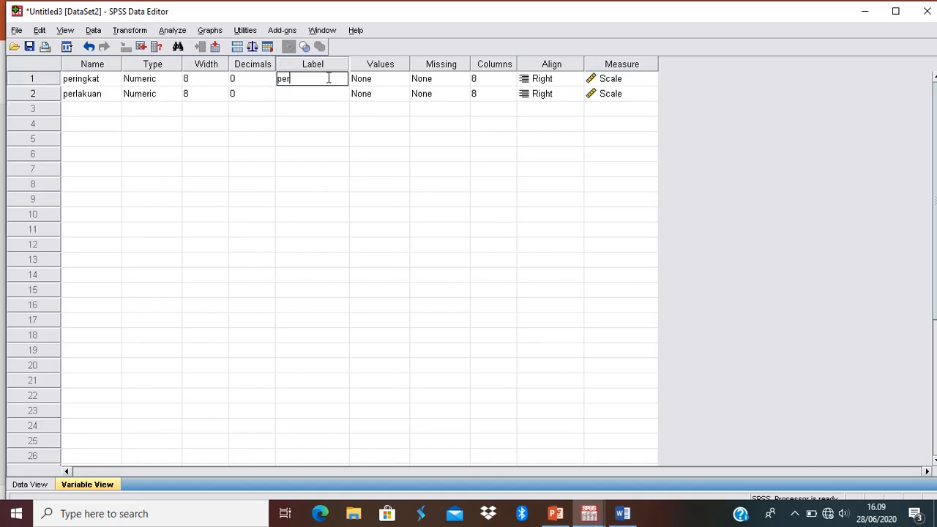
{"action": "type", "text": "ingakt anak"}
{"action": "left_click", "coordinate": [329, 95]}
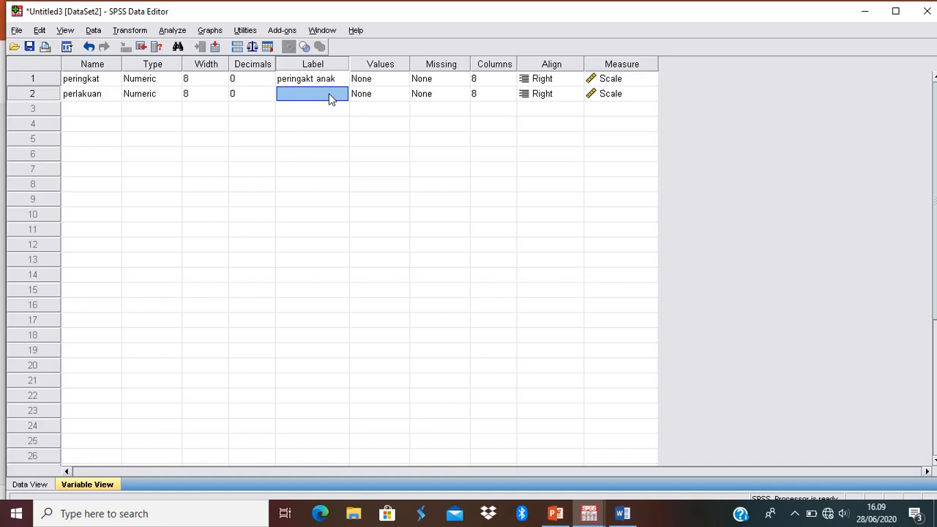
{"action": "type", "text": "per"}
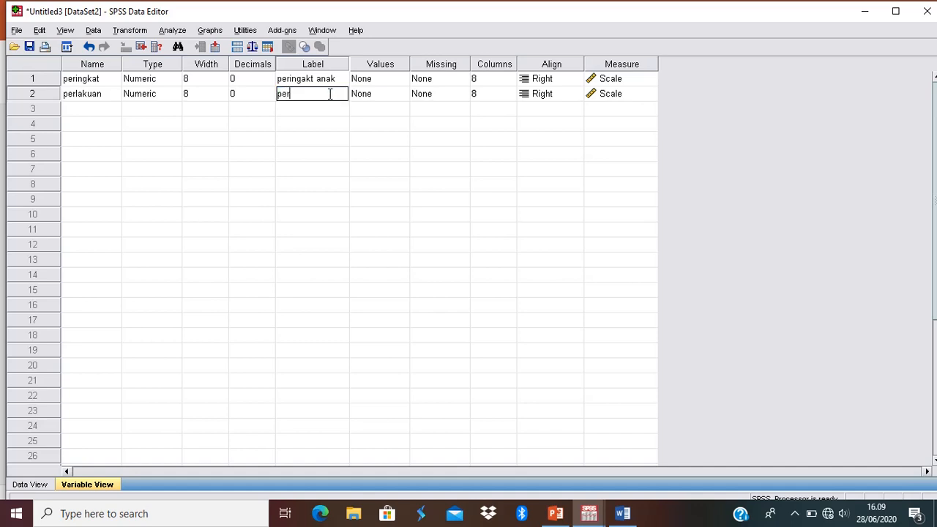
{"action": "type", "text": "lakuan yang terima anak"}
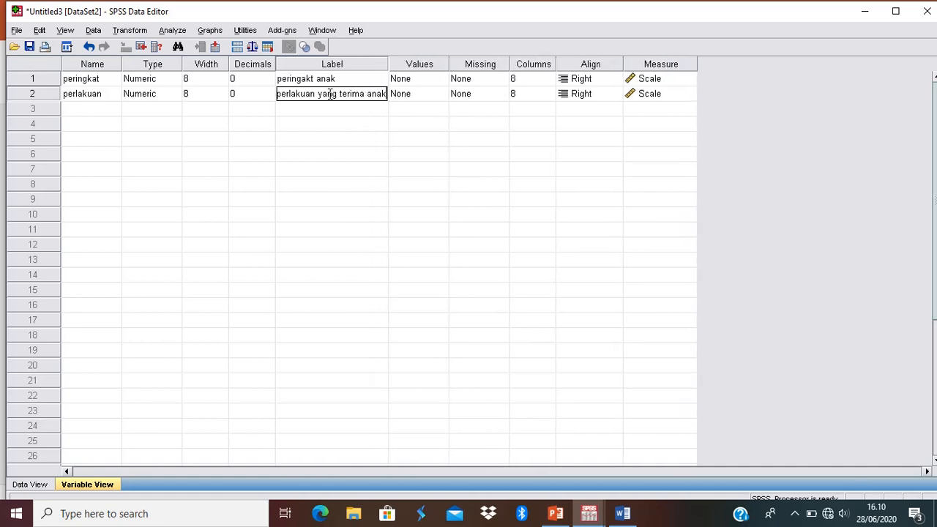
Add a value label for perlakuan that assigns 1 to "disalahkan"
{"action": "left_click", "coordinate": [436, 93]}
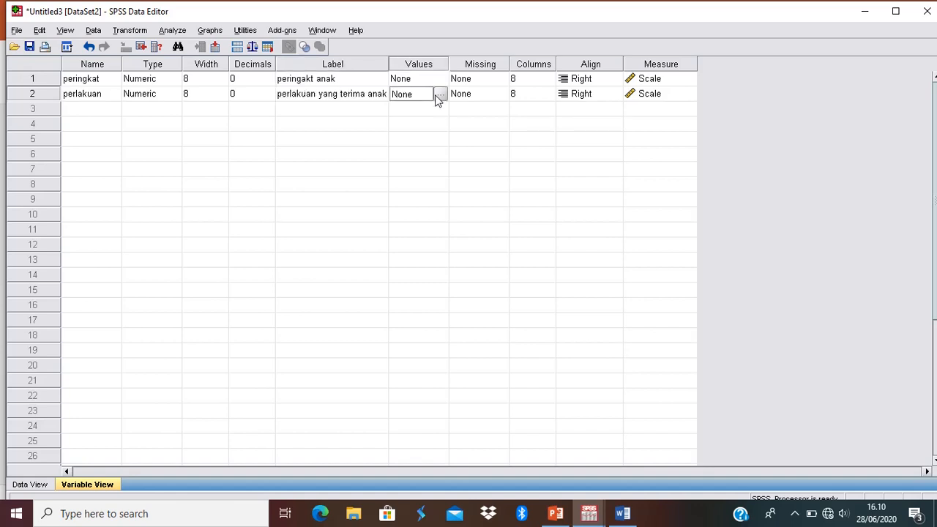
{"action": "left_click", "coordinate": [441, 96]}
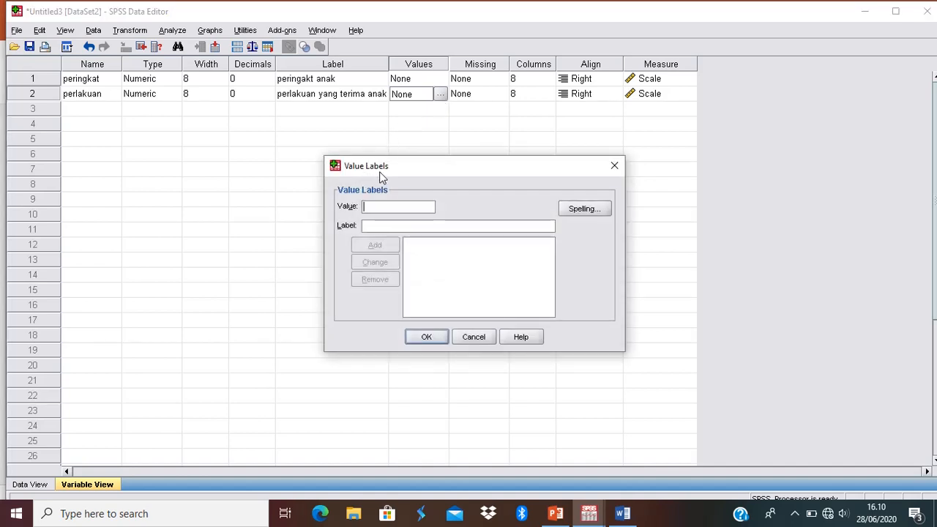
{"action": "type", "text": "1"}
{"action": "left_click", "coordinate": [373, 223]}
{"action": "type", "text": "disala"}
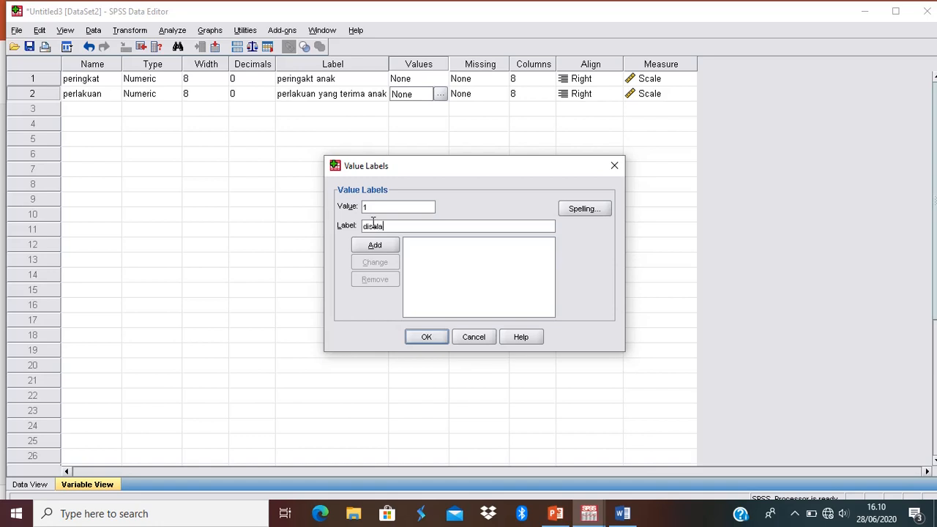
{"action": "type", "text": "hkan"}
{"action": "left_click", "coordinate": [375, 246]}
Add a second perlakuan value label assigning 2 to "pujian" and apply the value labels
{"action": "left_click", "coordinate": [368, 208]}
{"action": "type", "text": "2"}
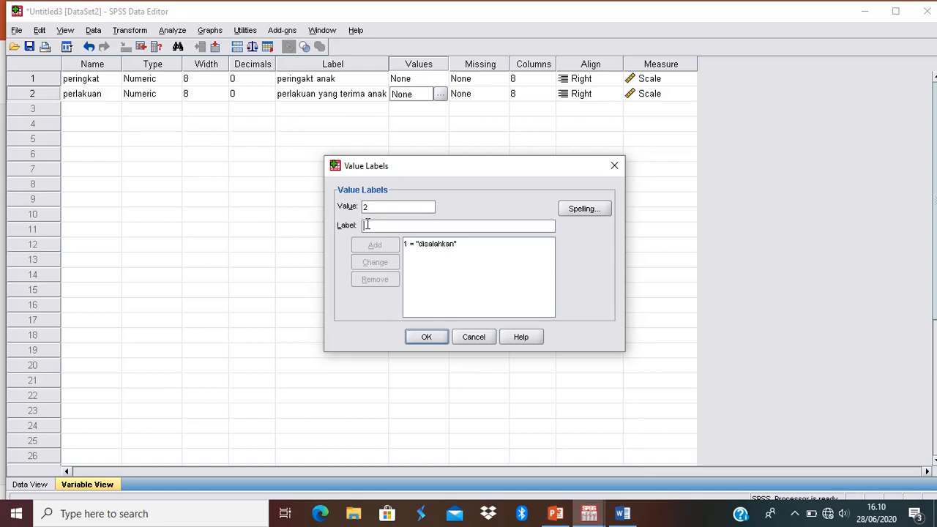
{"action": "left_click", "coordinate": [368, 225]}
{"action": "type", "text": "pujian"}
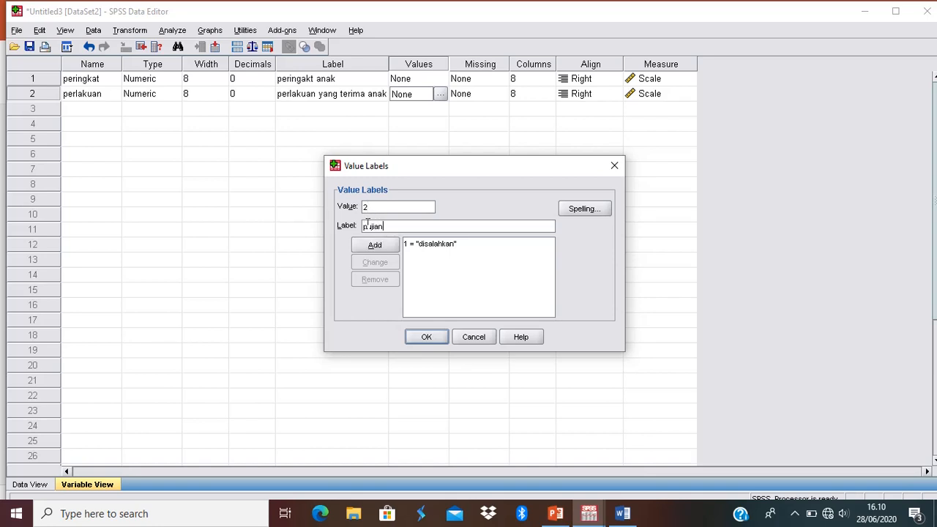
{"action": "left_click", "coordinate": [372, 245]}
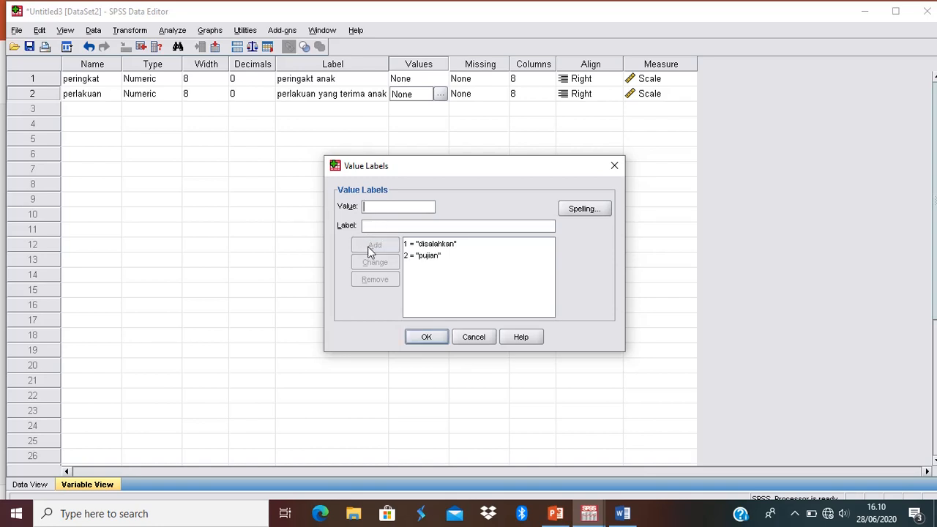
{"action": "left_click", "coordinate": [427, 337]}
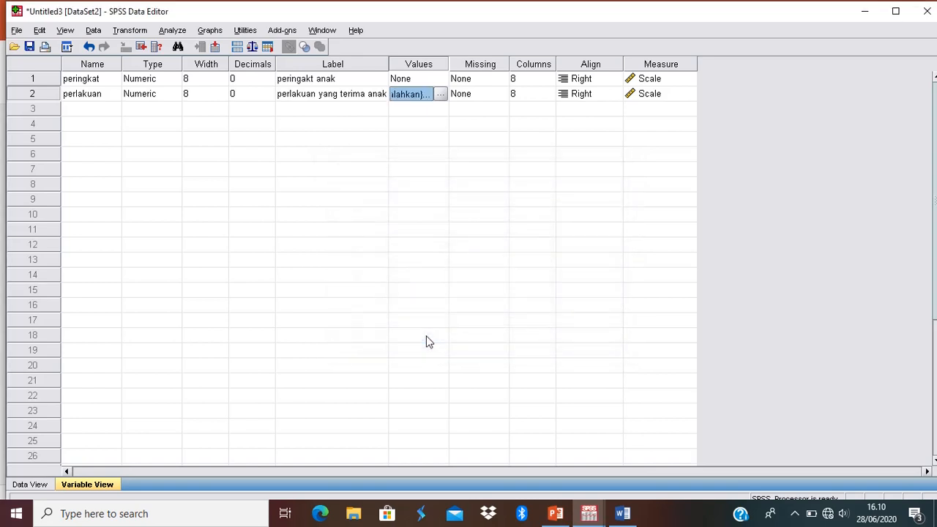
Set the measurement level of peringkat to Ordinal and of perlakuan to Nominal
{"action": "left_click", "coordinate": [665, 78]}
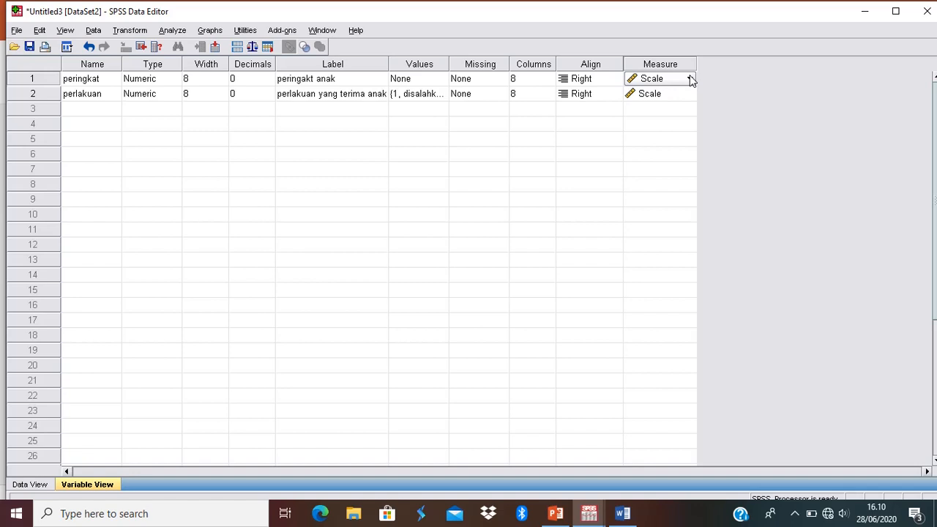
{"action": "left_click", "coordinate": [690, 78]}
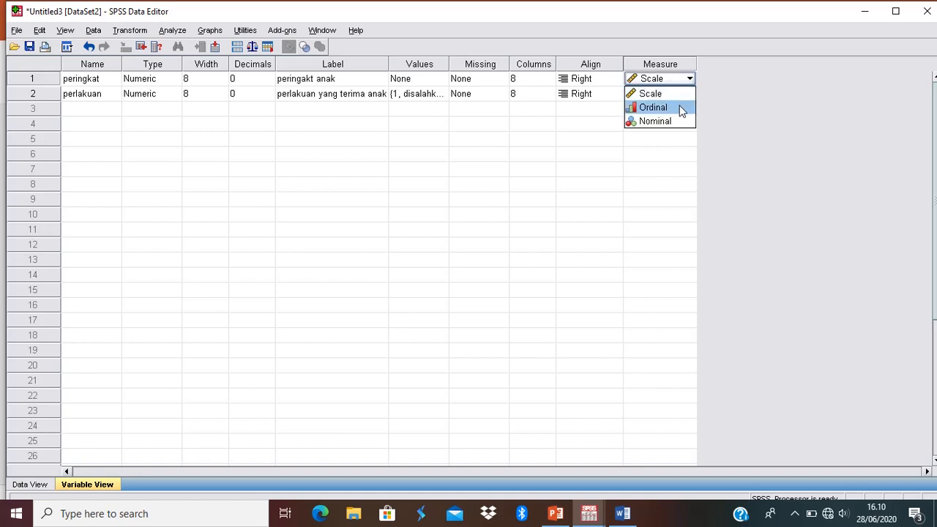
{"action": "left_click", "coordinate": [681, 108]}
{"action": "left_click", "coordinate": [680, 96]}
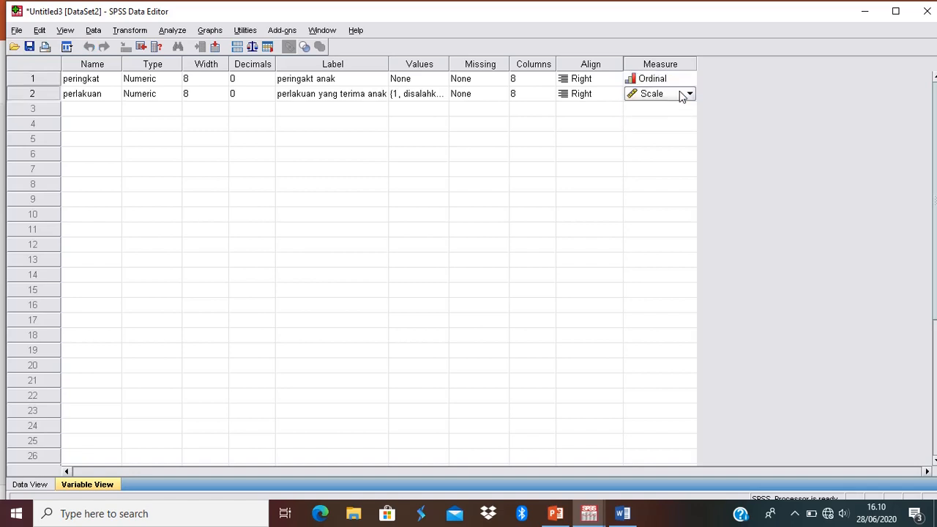
{"action": "left_click", "coordinate": [689, 94]}
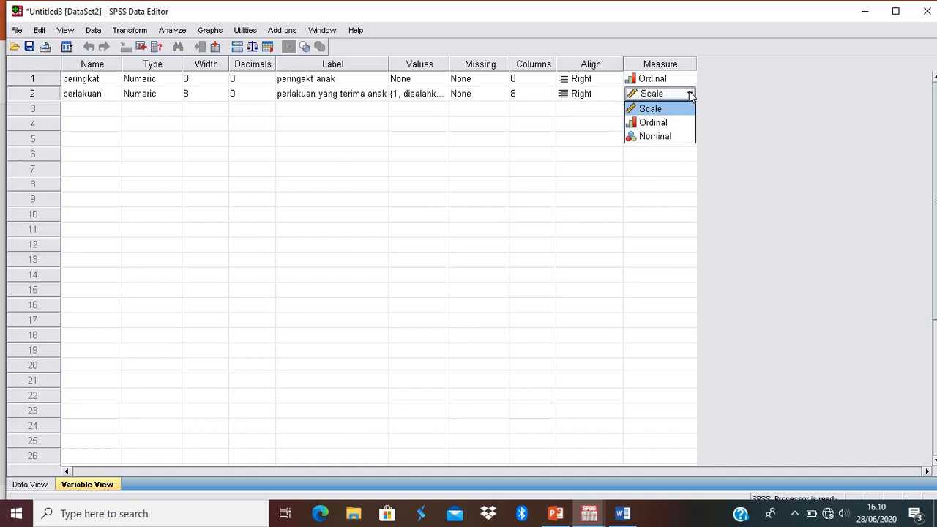
{"action": "left_click", "coordinate": [673, 139]}
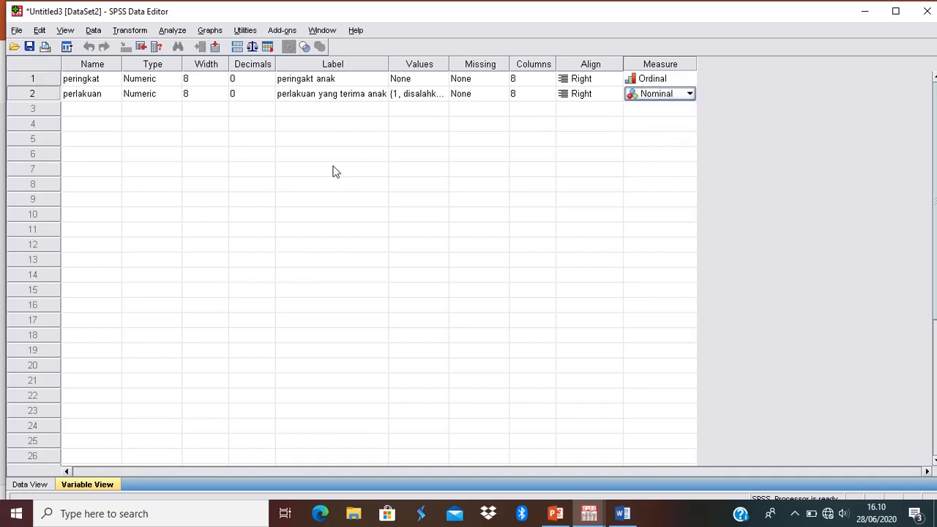
Enter the code 1 (disalahkan) for perlakuan in data rows 1 to 12
{"action": "left_click", "coordinate": [29, 485]}
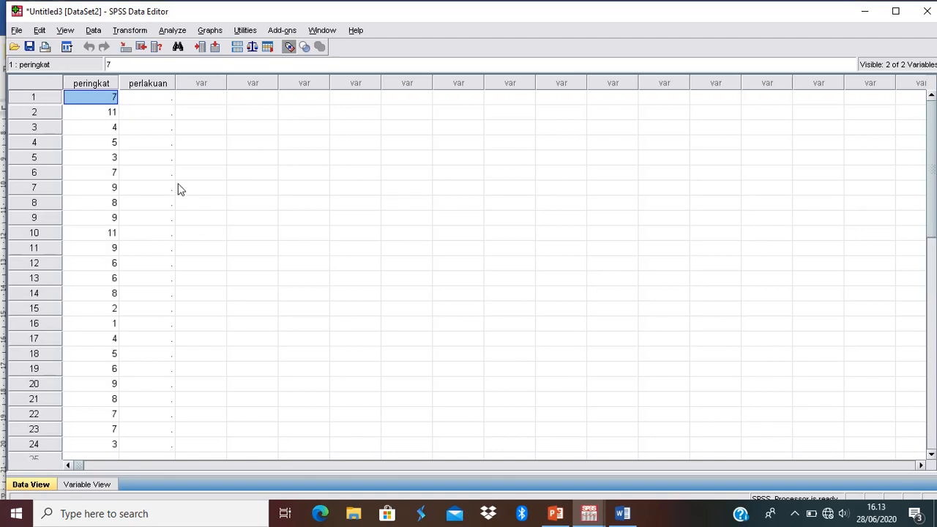
{"action": "left_click", "coordinate": [153, 99]}
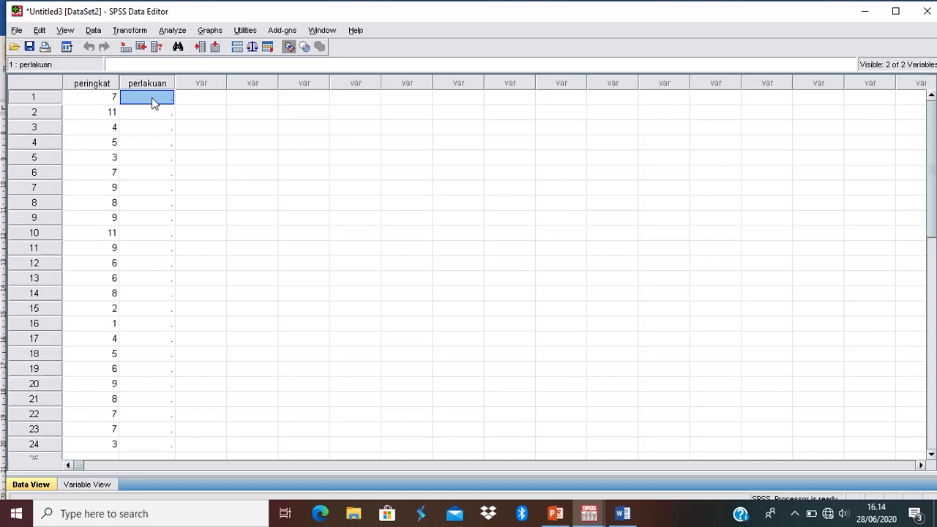
{"action": "type", "text": "1"}
{"action": "key", "text": "Return"}
{"action": "type", "text": "1"}
{"action": "key", "text": "Return"}
{"action": "type", "text": "1"}
{"action": "key", "text": "Return"}
{"action": "type", "text": "1"}
{"action": "key", "text": "Return"}
{"action": "key", "text": "Return"}
{"action": "type", "text": "1"}
{"action": "key", "text": "Return"}
{"action": "type", "text": "1"}
{"action": "key", "text": "Return"}
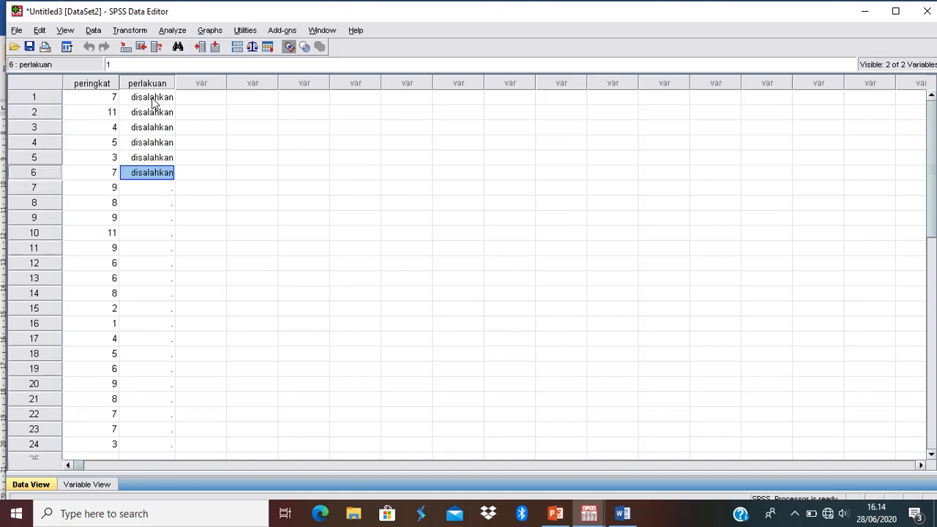
{"action": "type", "text": "1"}
{"action": "key", "text": "Return"}
{"action": "type", "text": "1"}
{"action": "key", "text": "Return"}
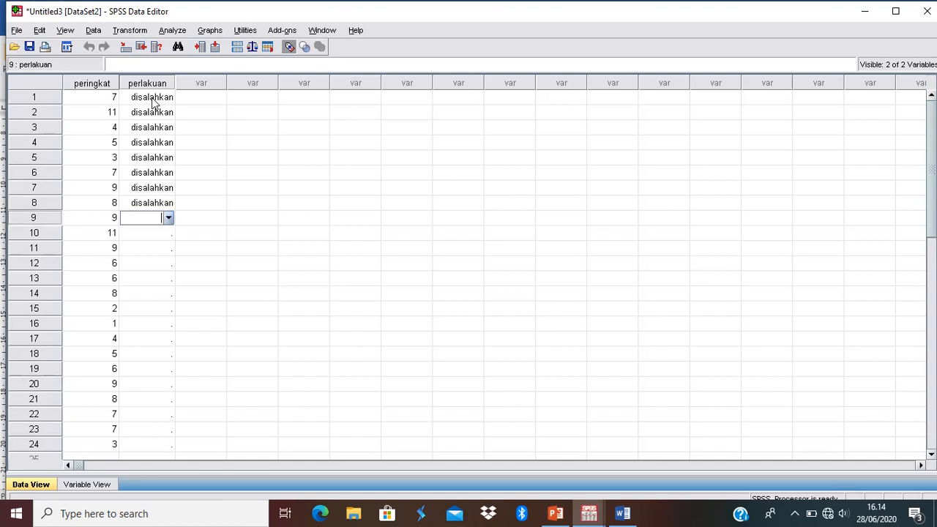
{"action": "type", "text": "1"}
{"action": "key", "text": "Return"}
{"action": "type", "text": "1"}
{"action": "key", "text": "Return"}
{"action": "type", "text": "1"}
{"action": "key", "text": "Return"}
{"action": "type", "text": "1"}
{"action": "key", "text": "Return"}
Enter the code 2 (pujian) for perlakuan in data rows 13 to 24
{"action": "type", "text": "2"}
{"action": "key", "text": "Return"}
{"action": "type", "text": "2"}
{"action": "key", "text": "Return"}
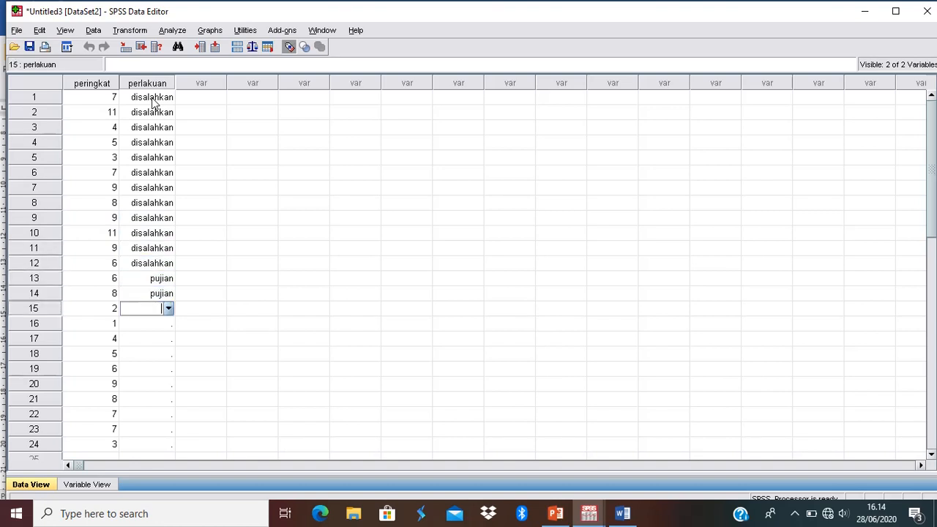
{"action": "type", "text": "2"}
{"action": "key", "text": "Return"}
{"action": "type", "text": "2"}
{"action": "key", "text": "Return"}
{"action": "type", "text": "2"}
{"action": "key", "text": "Return"}
{"action": "type", "text": "2"}
{"action": "key", "text": "Return"}
{"action": "type", "text": "2"}
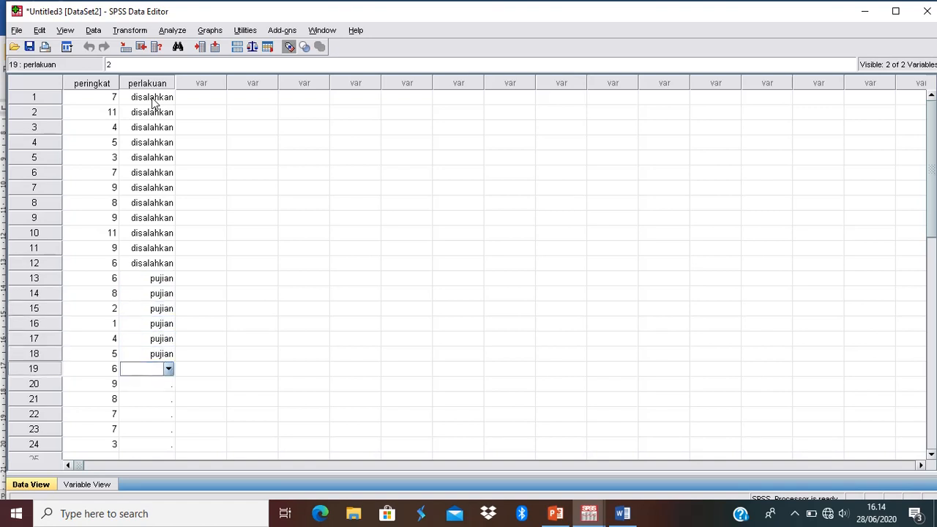
{"action": "key", "text": "Return"}
{"action": "type", "text": "2"}
{"action": "key", "text": "Return"}
{"action": "type", "text": "2"}
{"action": "key", "text": "Return"}
{"action": "type", "text": "2"}
{"action": "key", "text": "Return"}
{"action": "type", "text": "2"}
{"action": "key", "text": "Return"}
{"action": "type", "text": "2"}
{"action": "key", "text": "Return"}
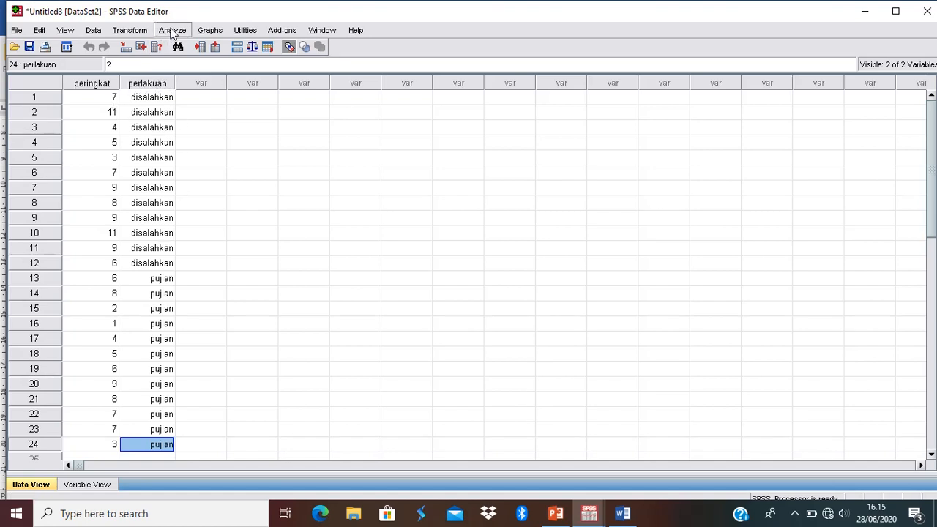
Set up an Explore analysis with peringkat as dependent, perlakuan as factor, and Descriptives at a 95% confidence interval
{"action": "left_click", "coordinate": [172, 32]}
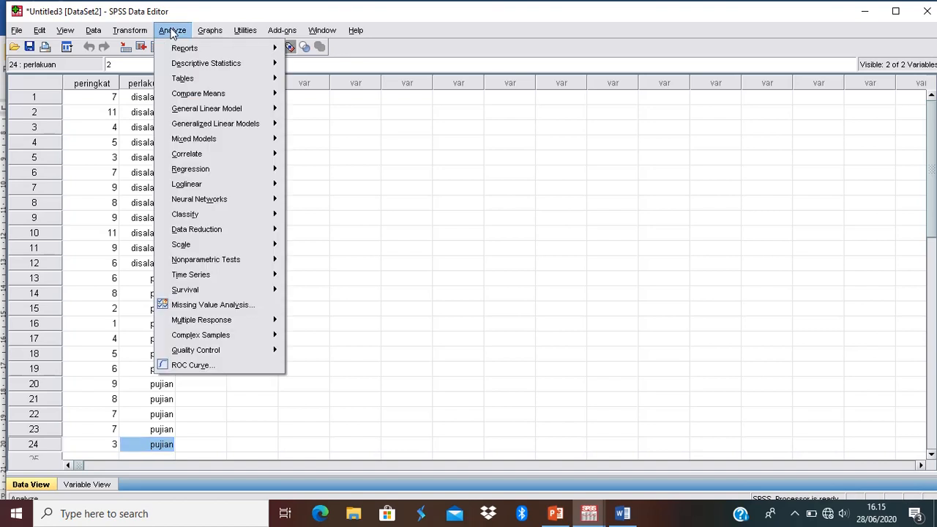
{"action": "mouse_move", "coordinate": [203, 64]}
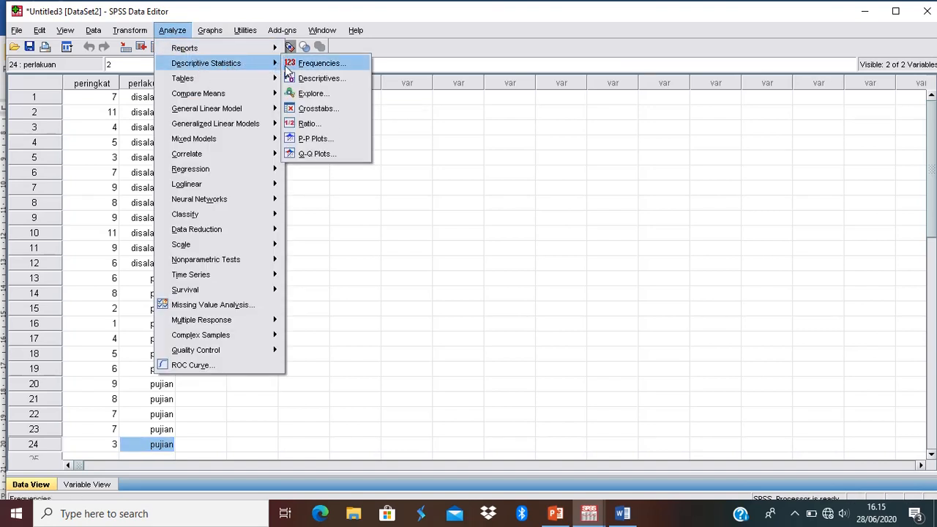
{"action": "left_click", "coordinate": [308, 95]}
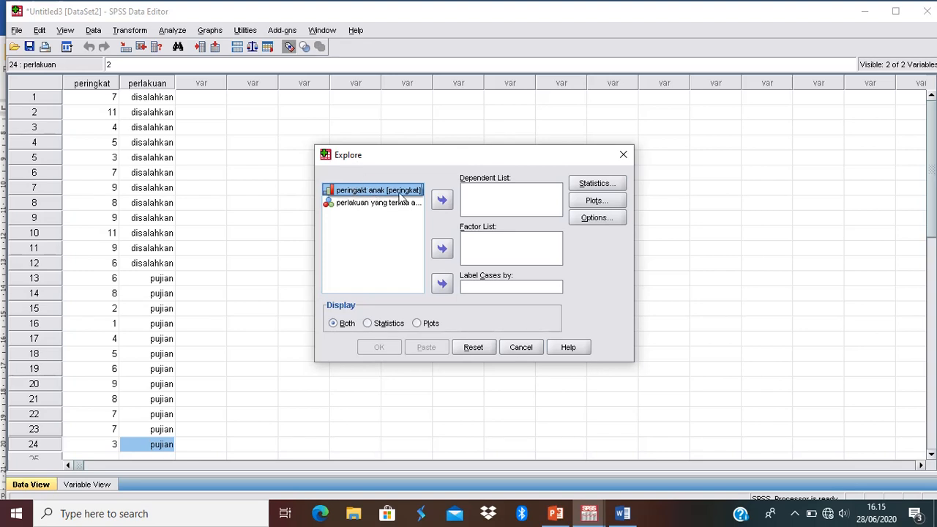
{"action": "left_click", "coordinate": [443, 199]}
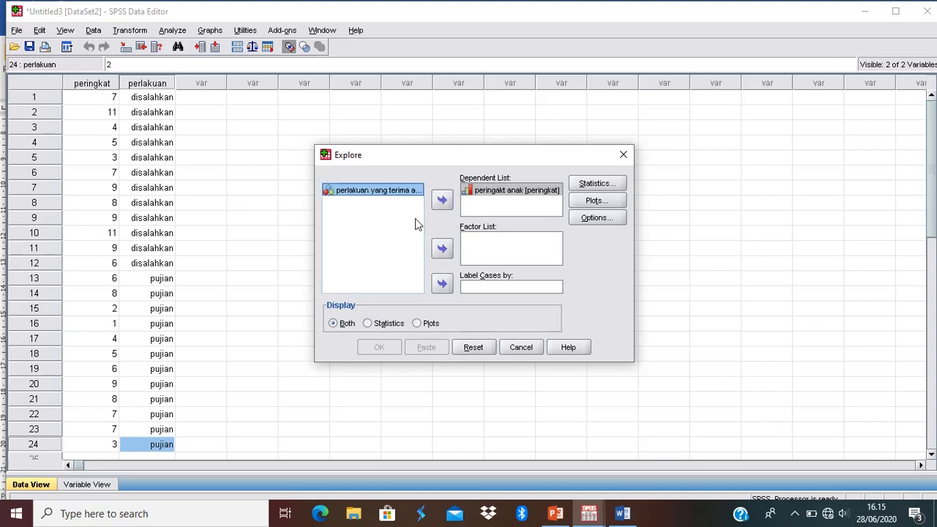
{"action": "left_click", "coordinate": [441, 248]}
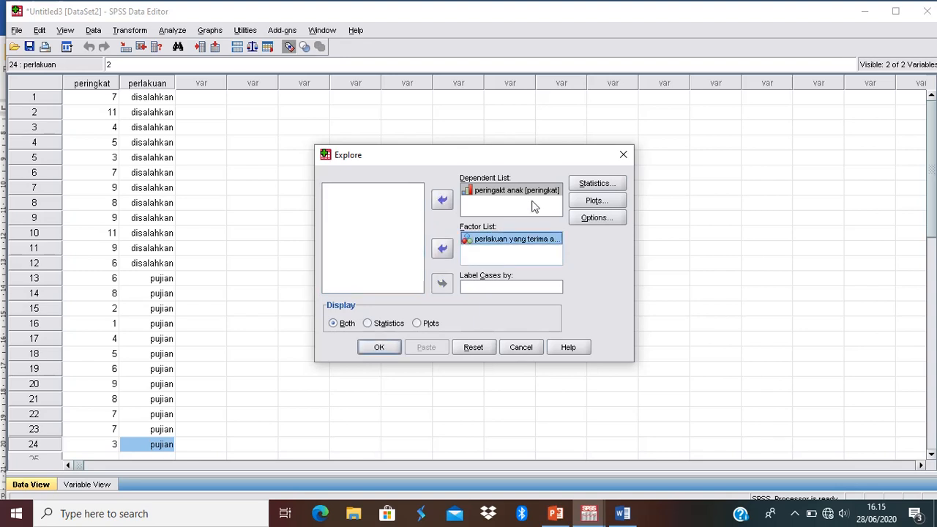
{"action": "left_click", "coordinate": [592, 183]}
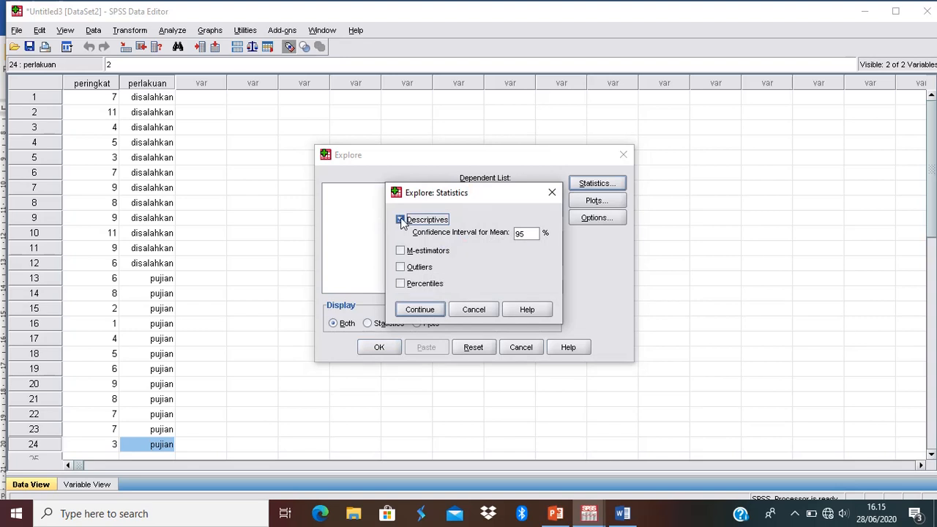
{"action": "left_click", "coordinate": [424, 309]}
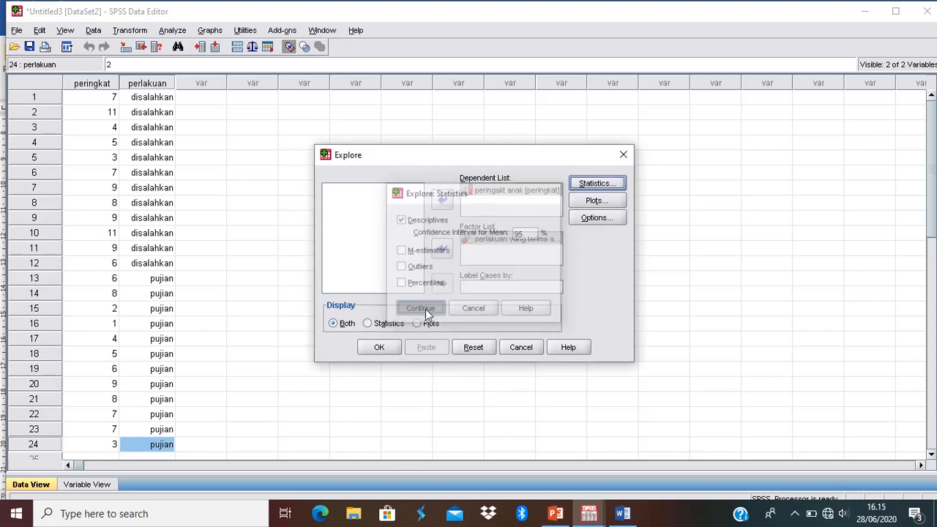
Exclude stem-and-leaf plots, include normality plots with tests and Levene power estimation, and run the Explore analysis
{"action": "left_click", "coordinate": [594, 203]}
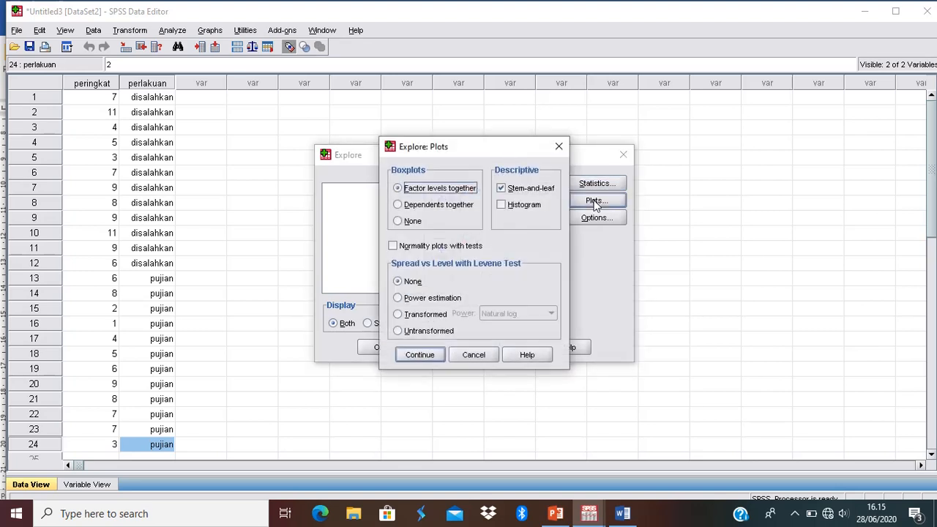
{"action": "left_click", "coordinate": [503, 188]}
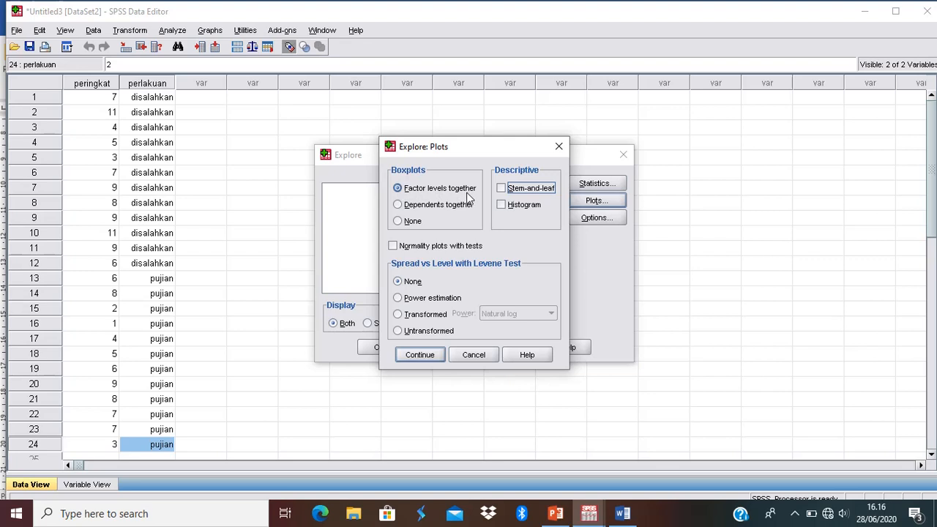
{"action": "left_click", "coordinate": [393, 246]}
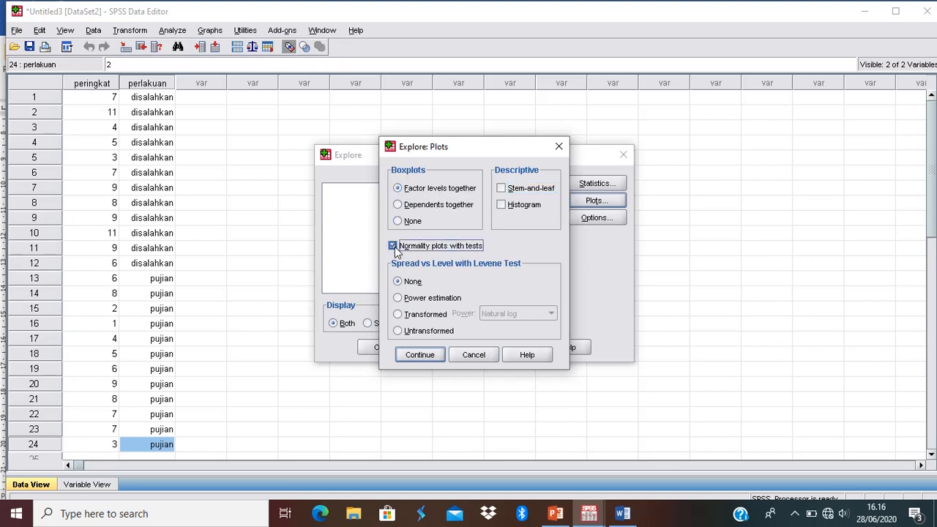
{"action": "left_click", "coordinate": [398, 299]}
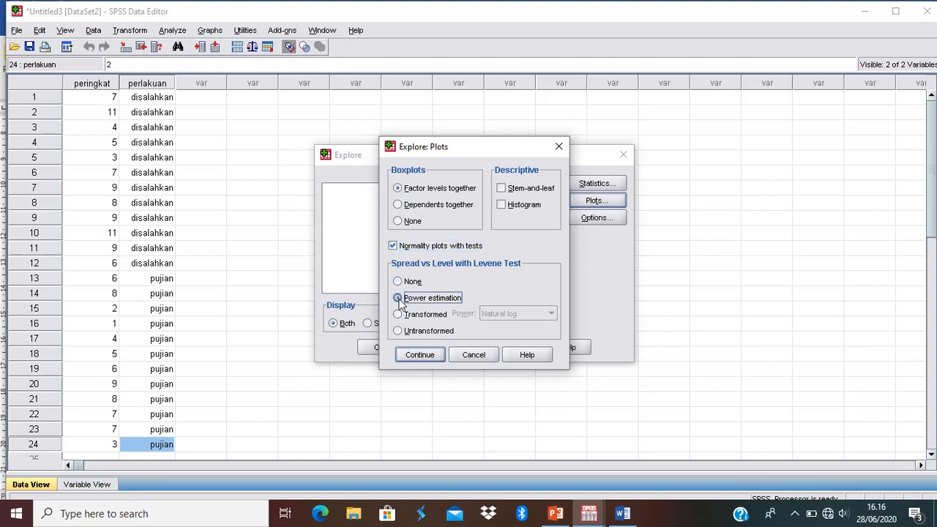
{"action": "left_click", "coordinate": [417, 355]}
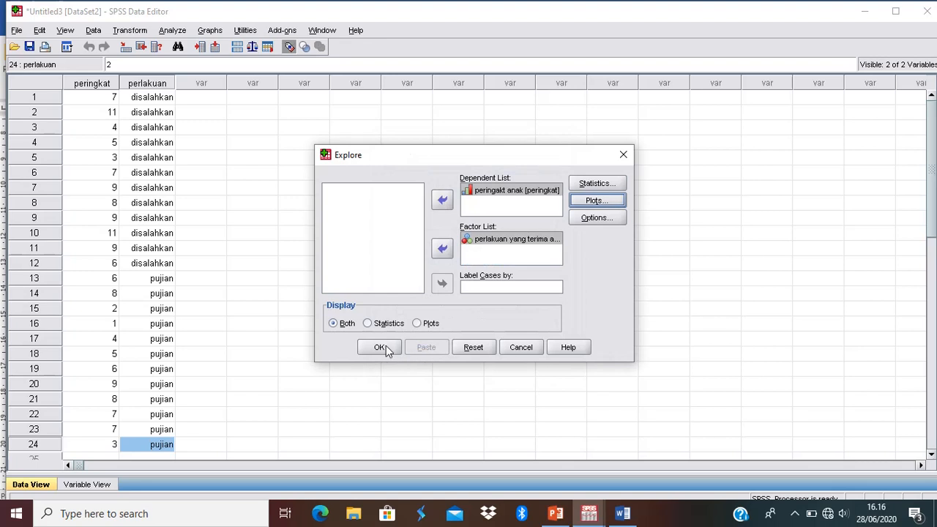
{"action": "left_click", "coordinate": [380, 347]}
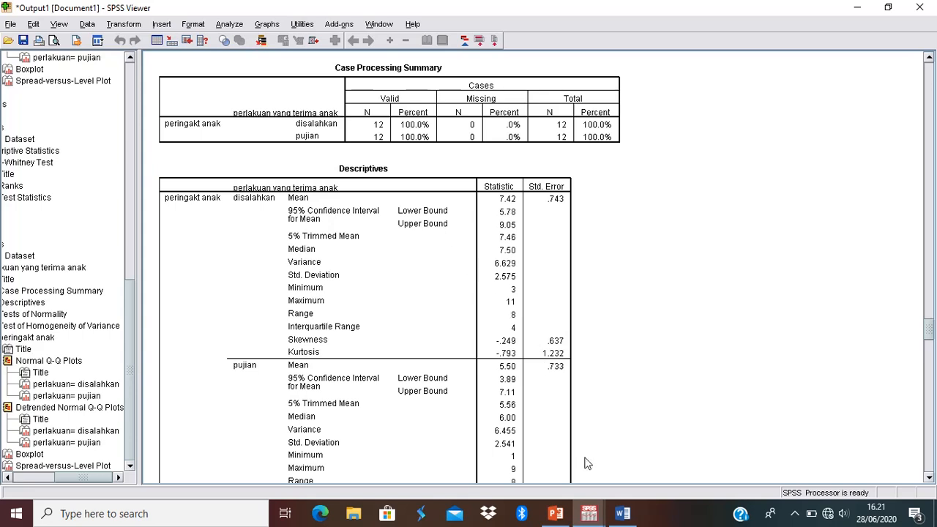
Set up a nonparametric two-independent-samples test in the Untitled3 data with peringkat as test variable and perlakuan as grouping variable
{"action": "left_click", "coordinate": [590, 516]}
{"action": "left_click", "coordinate": [448, 468]}
{"action": "left_click", "coordinate": [183, 32]}
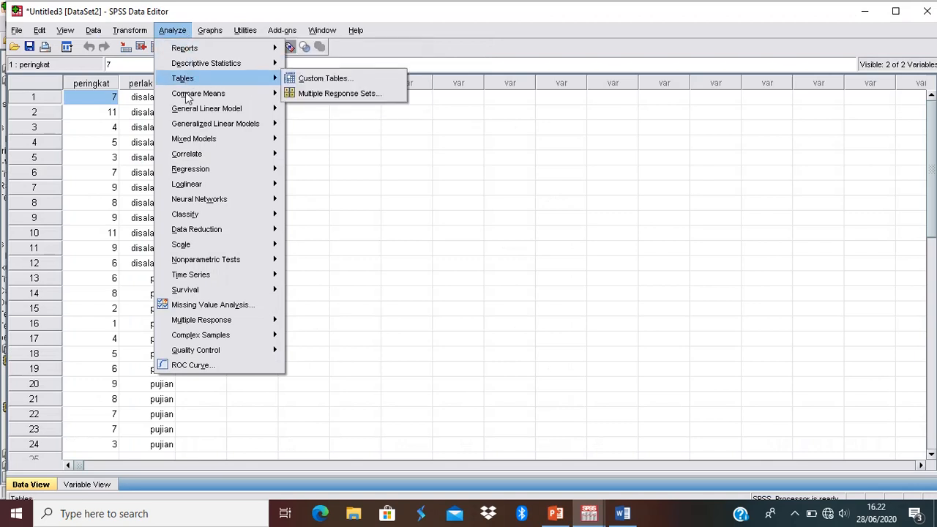
{"action": "mouse_move", "coordinate": [216, 265]}
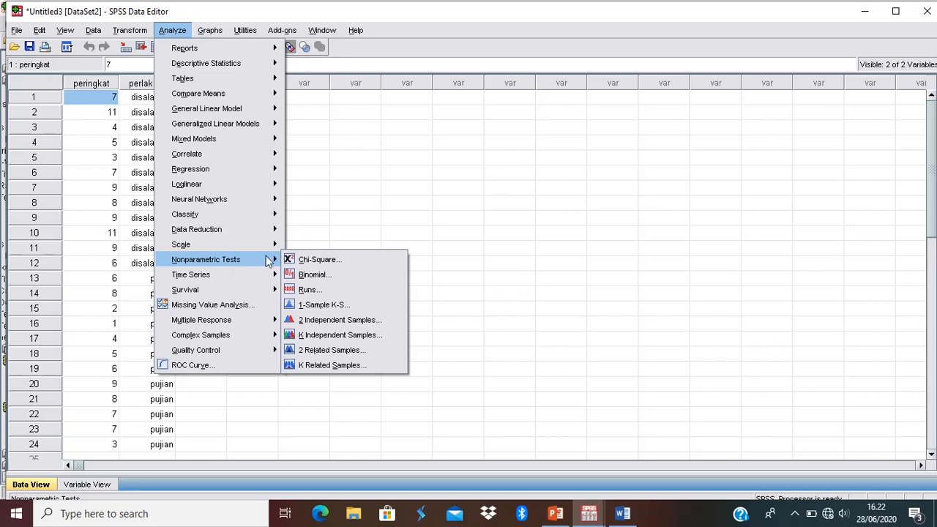
{"action": "left_click", "coordinate": [315, 321]}
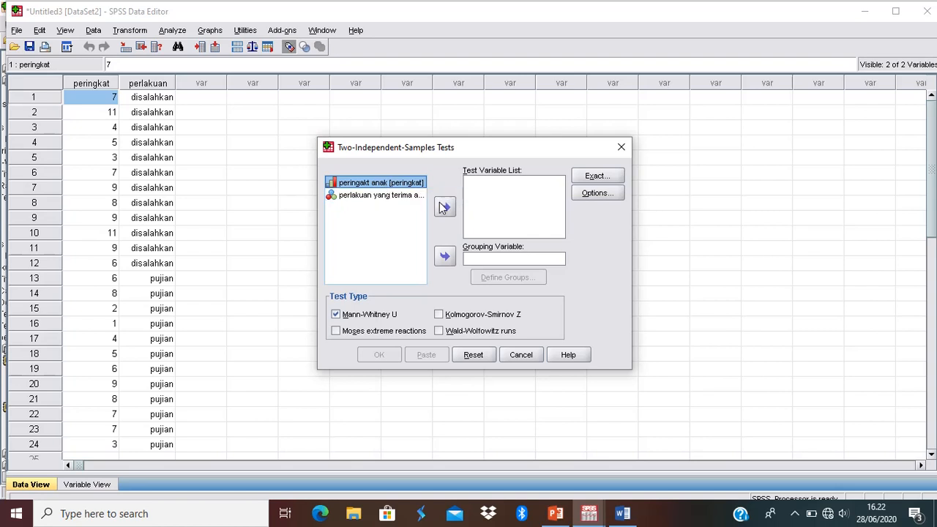
{"action": "left_click", "coordinate": [444, 209]}
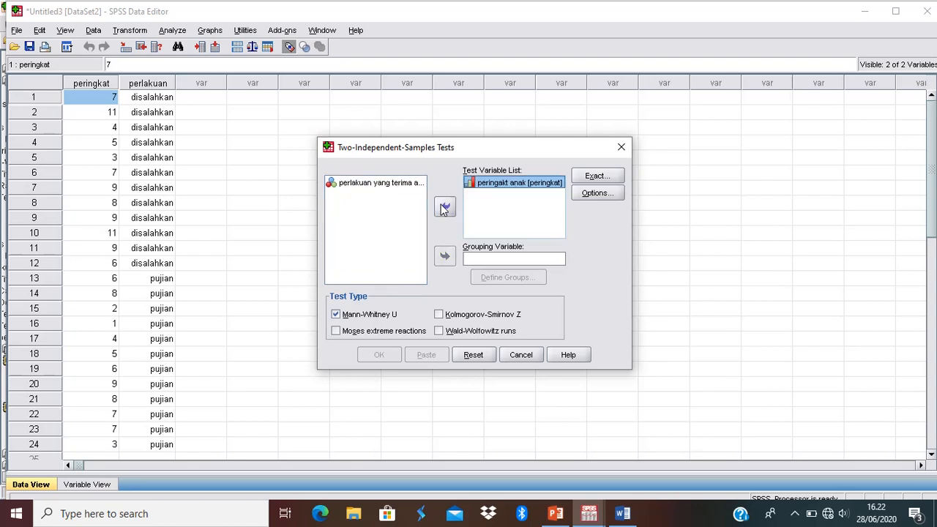
{"action": "left_click", "coordinate": [383, 182]}
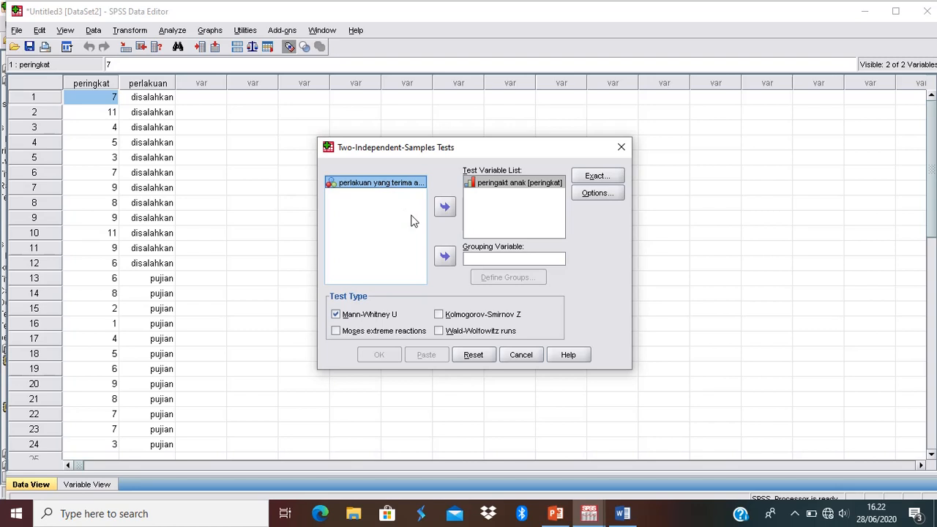
{"action": "left_click", "coordinate": [445, 255]}
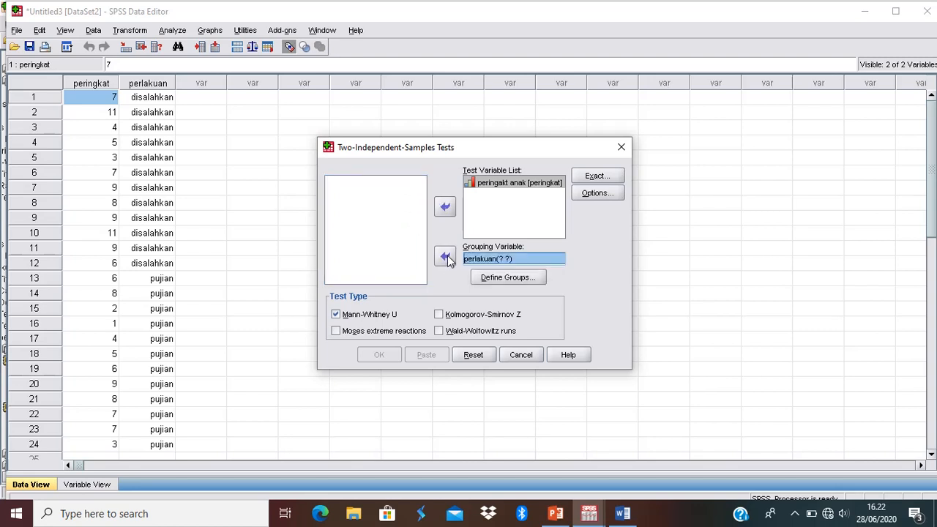
Define the perlakuan groups to compare as 1 for Group 1 and 2 for Group 2
{"action": "left_click", "coordinate": [499, 284]}
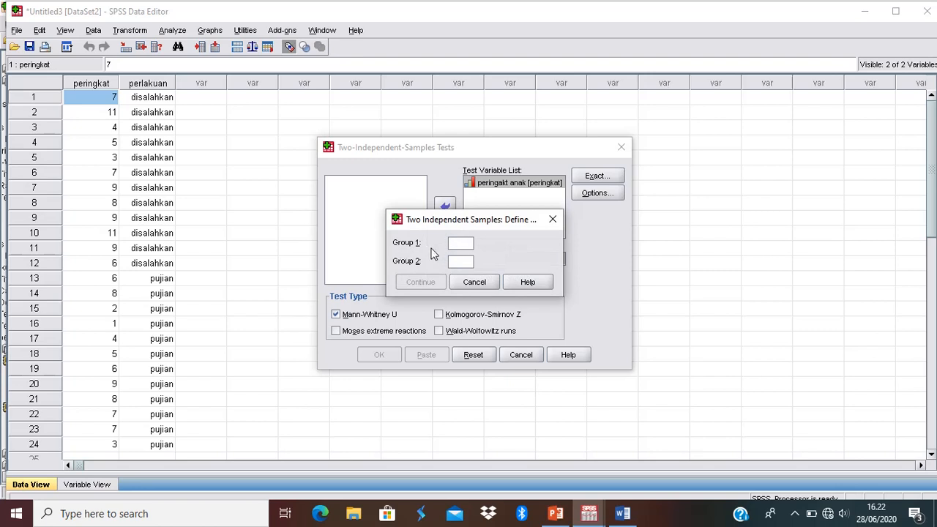
{"action": "type", "text": "1"}
{"action": "type", "text": "2"}
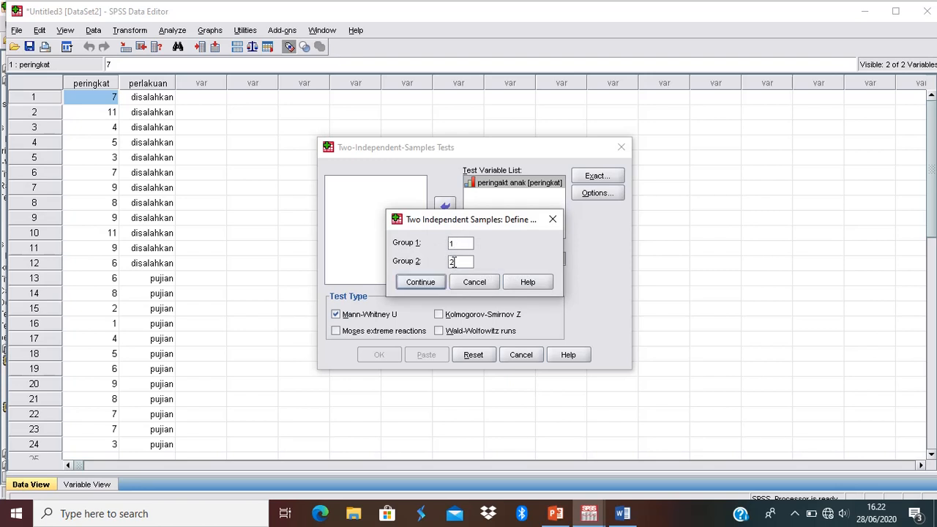
{"action": "left_click", "coordinate": [432, 283]}
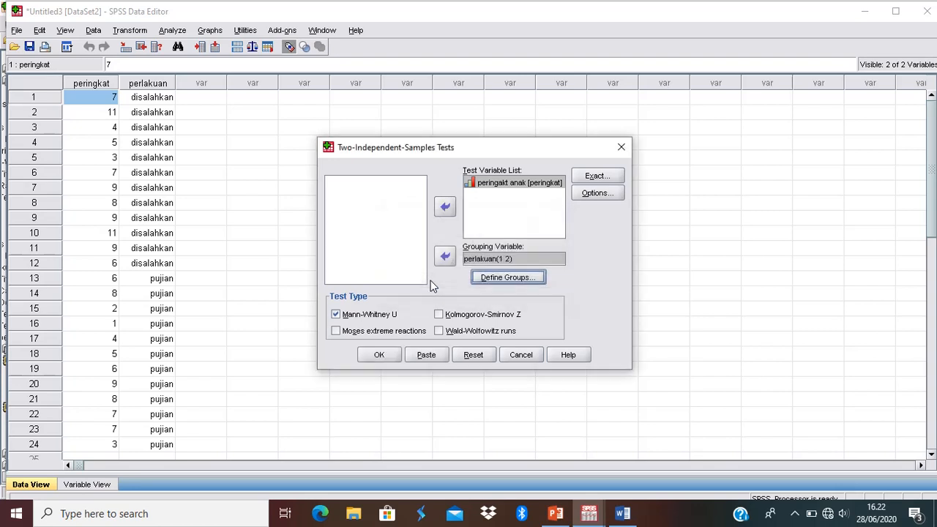
Include descriptive statistics in the test options and run the Mann-Whitney U test
{"action": "left_click", "coordinate": [604, 197]}
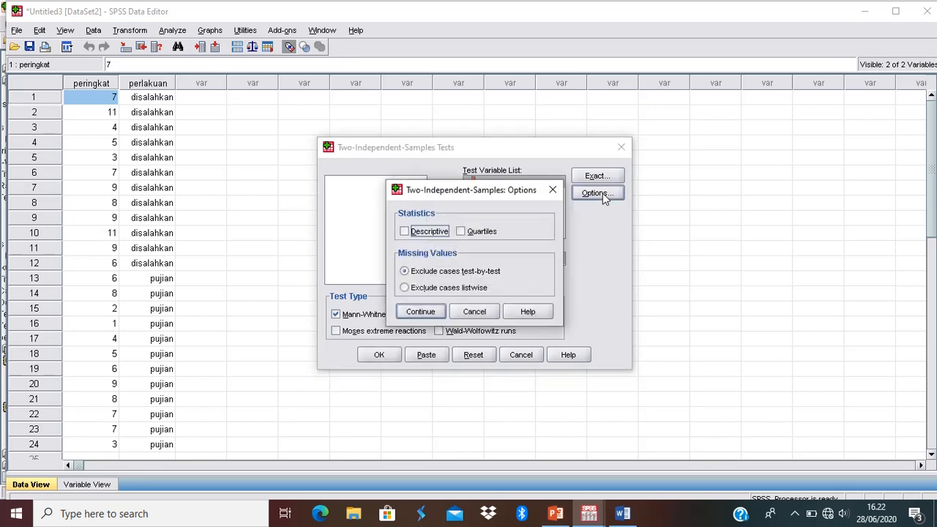
{"action": "left_click", "coordinate": [405, 232]}
{"action": "left_click", "coordinate": [420, 312]}
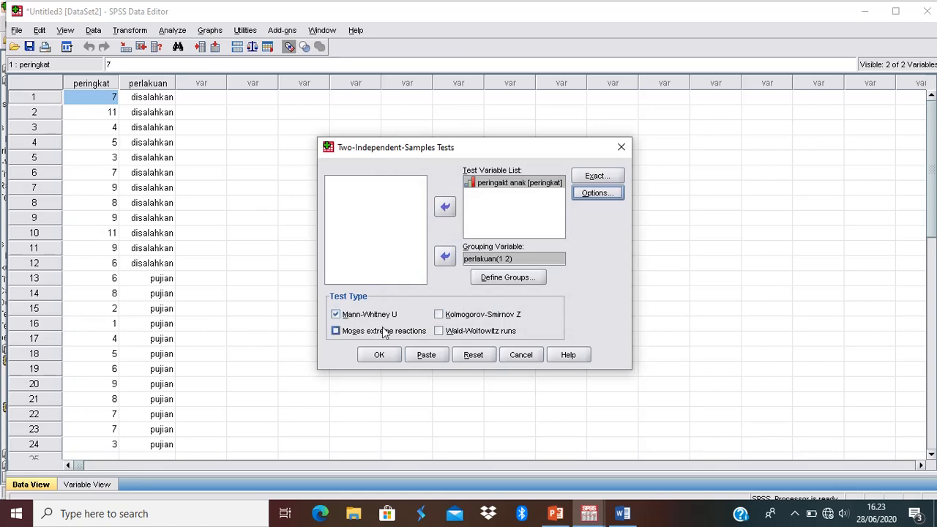
{"action": "left_click", "coordinate": [382, 355]}
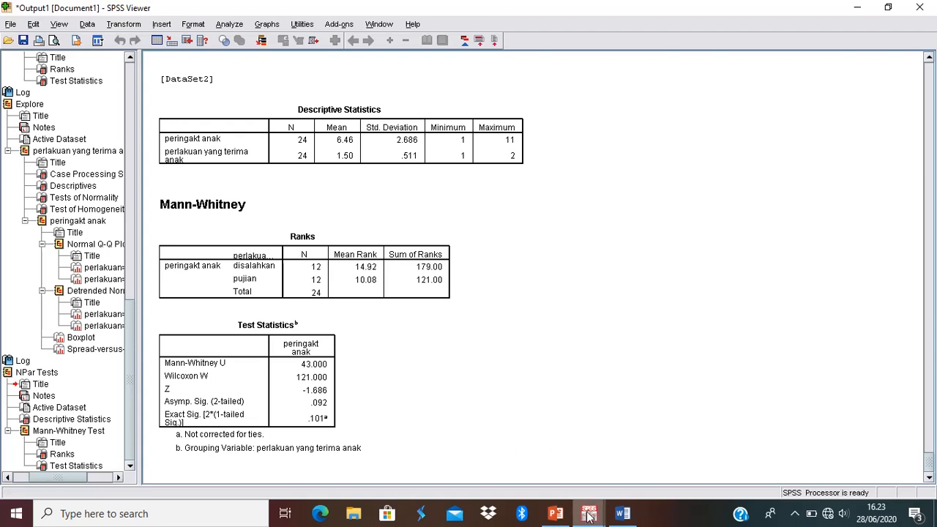
Switch to PowerPoint to review the slide on the Mann-Whitney U decision rules and conclusion
{"action": "left_click", "coordinate": [556, 516]}
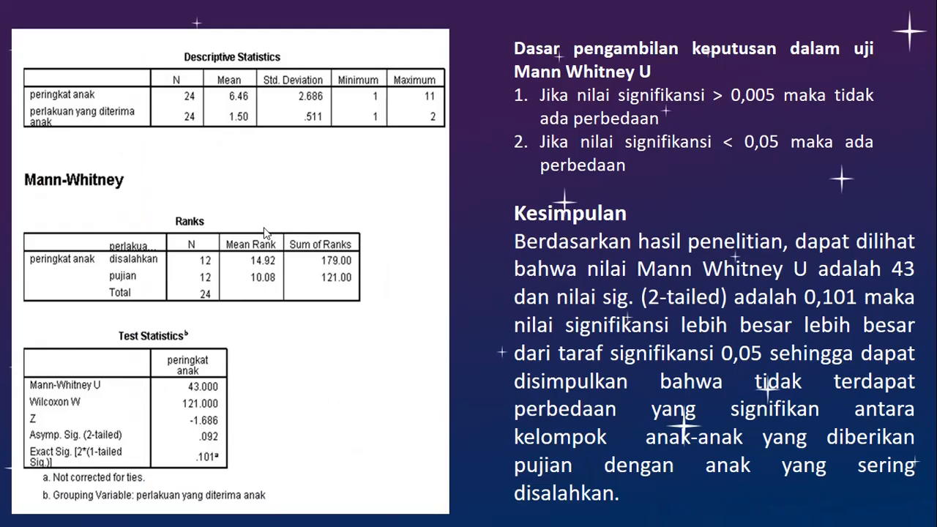